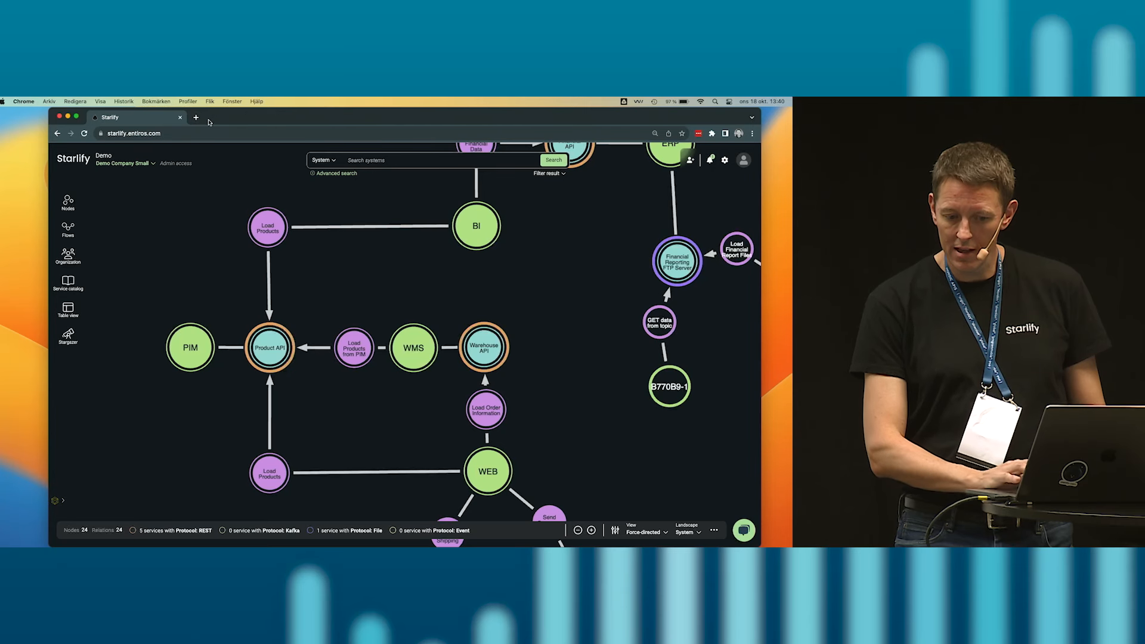
Step: Expand the Chrome window to full screen over the Demo Company Small map
left_click(77, 117)
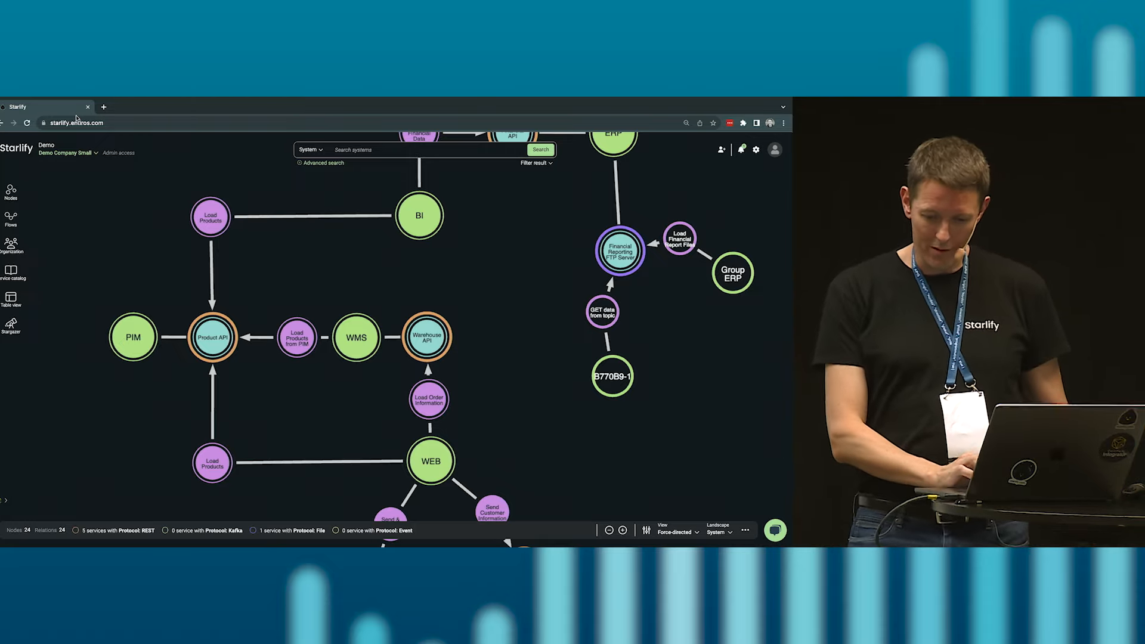
Step: Switch the map to the Demo Group network and start a system search
left_click(77, 153)
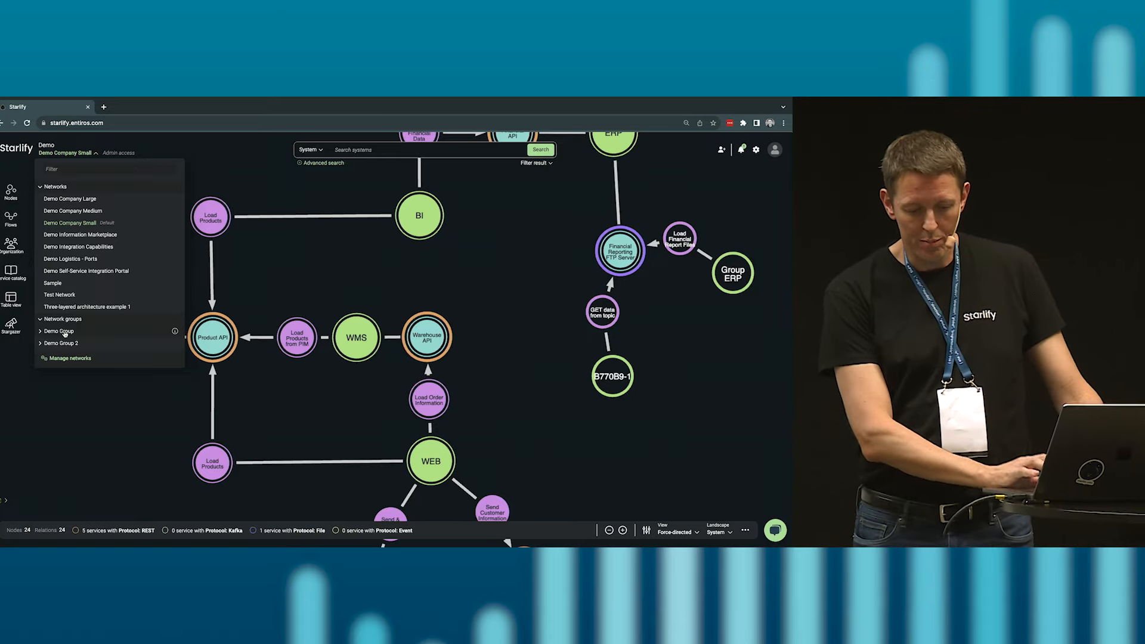
left_click(64, 333)
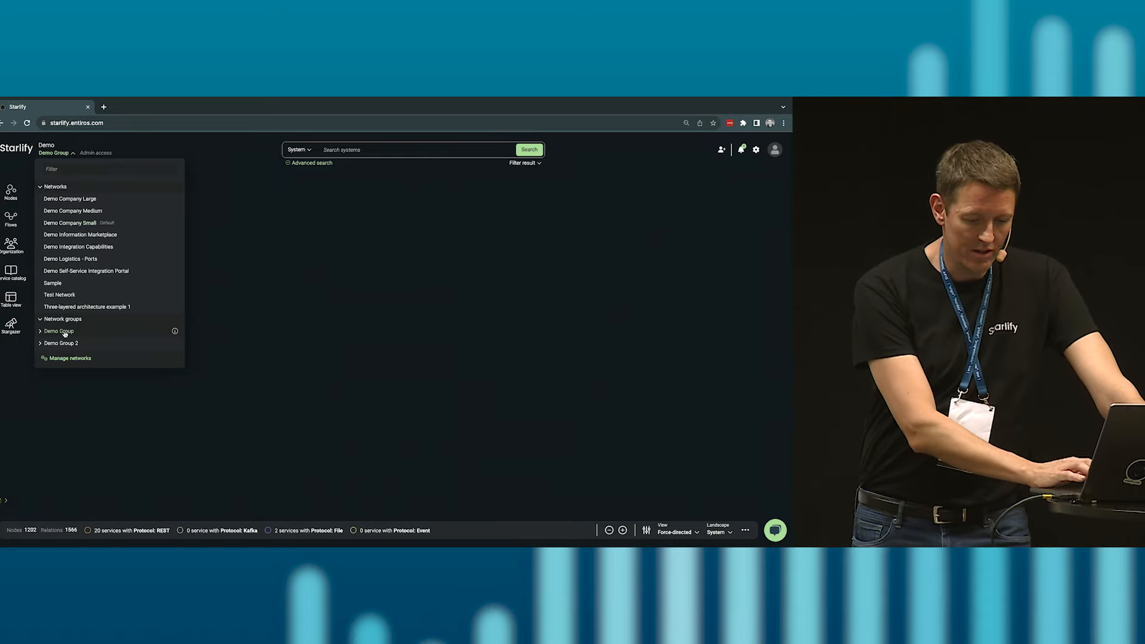
left_click(29, 492)
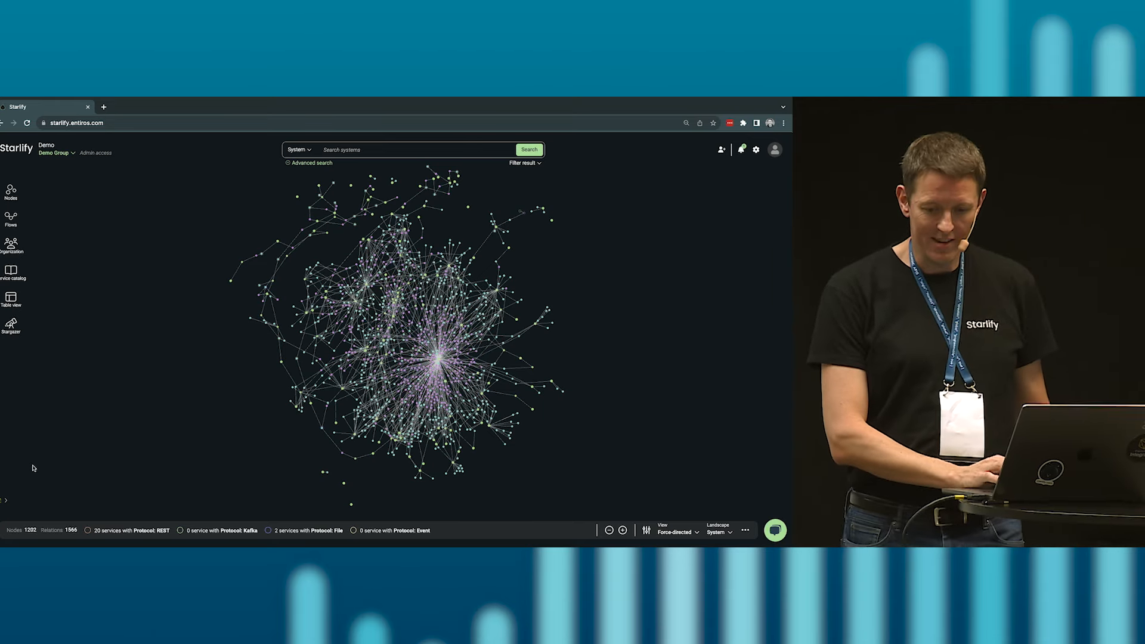
left_click(333, 148)
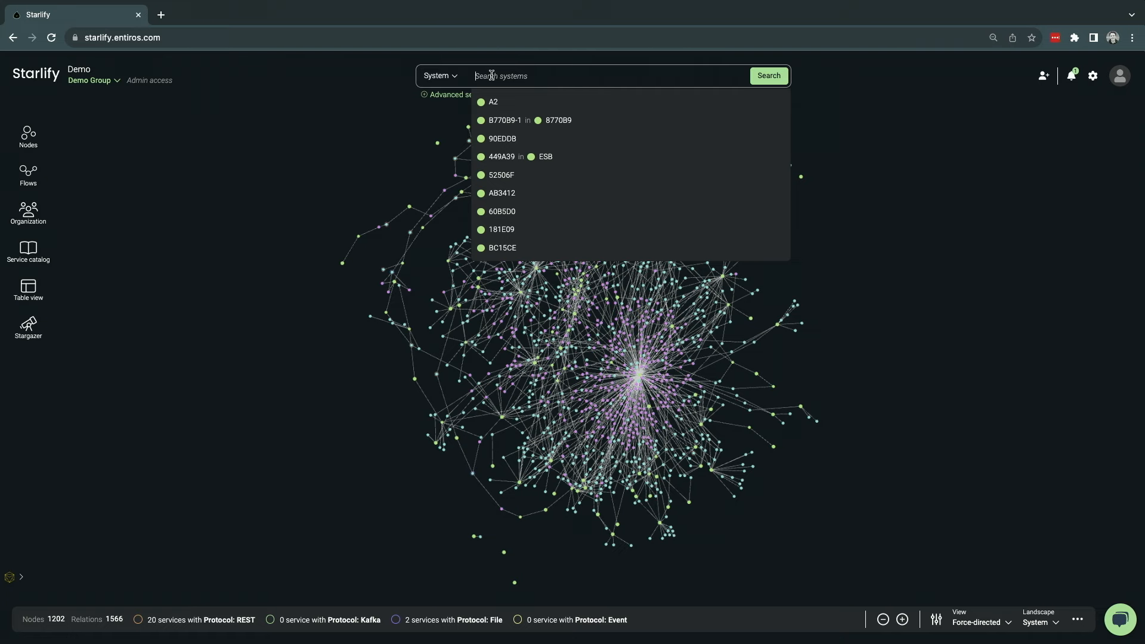
type("pim")
Step: Filter the graph to PIM and make it the centre of the universe
left_click(494, 101)
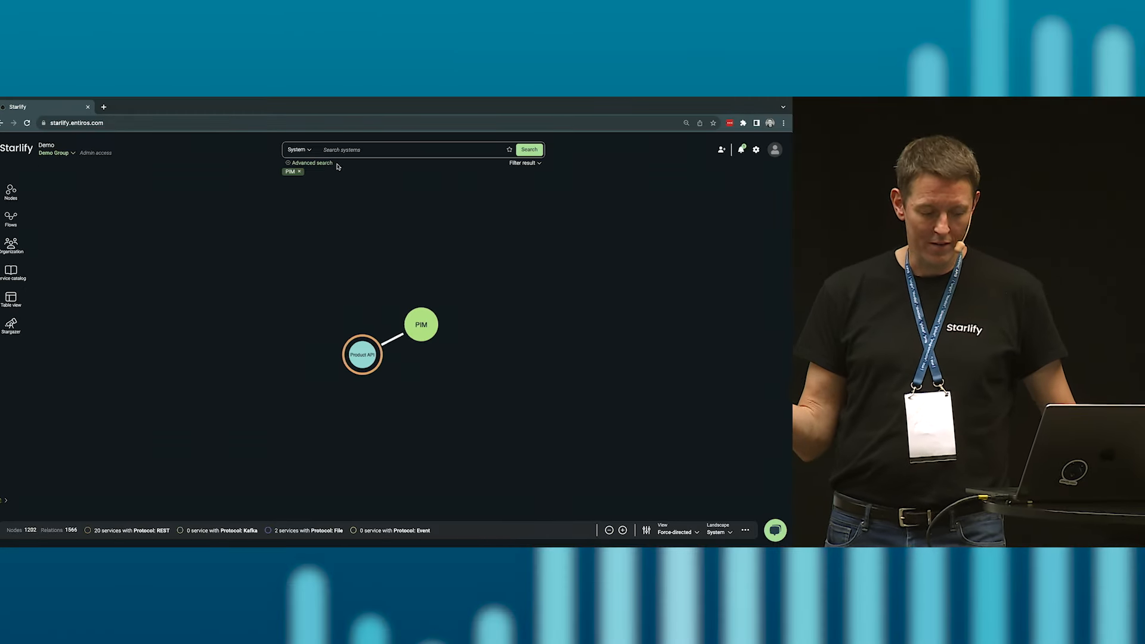
right_click(433, 334)
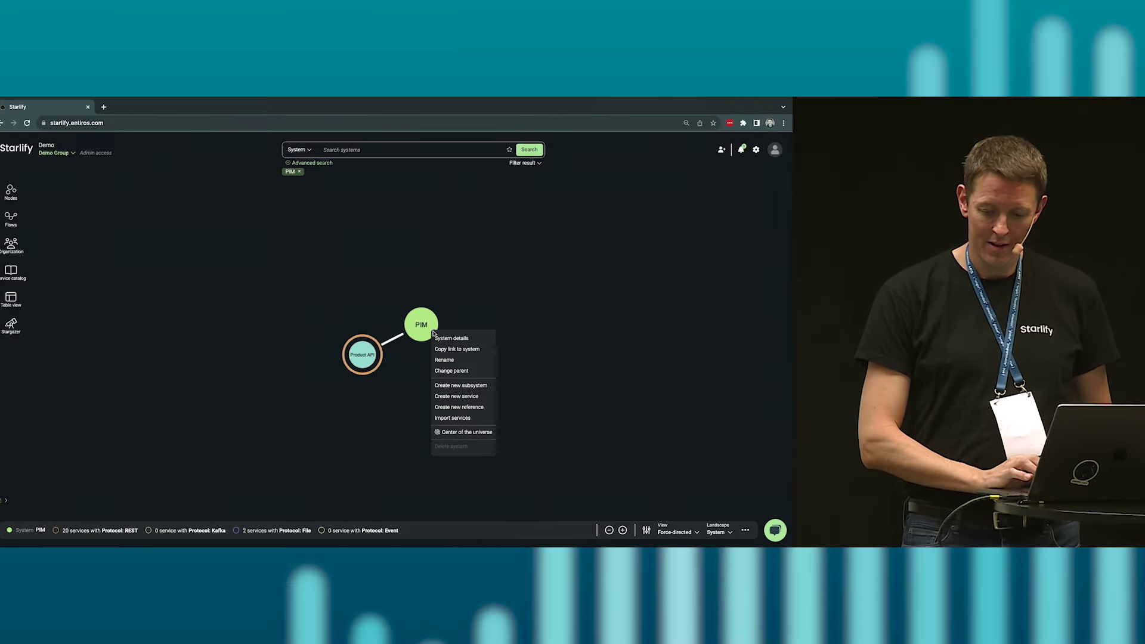
left_click(459, 432)
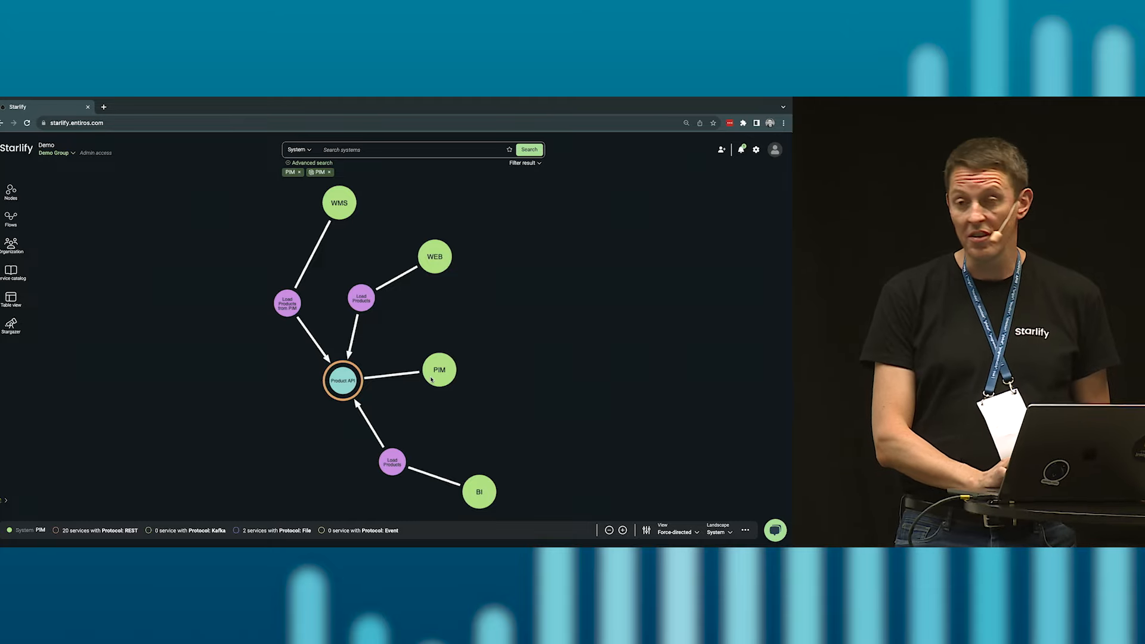
Step: Show PIM's system details with its ID and description under General
right_click(432, 382)
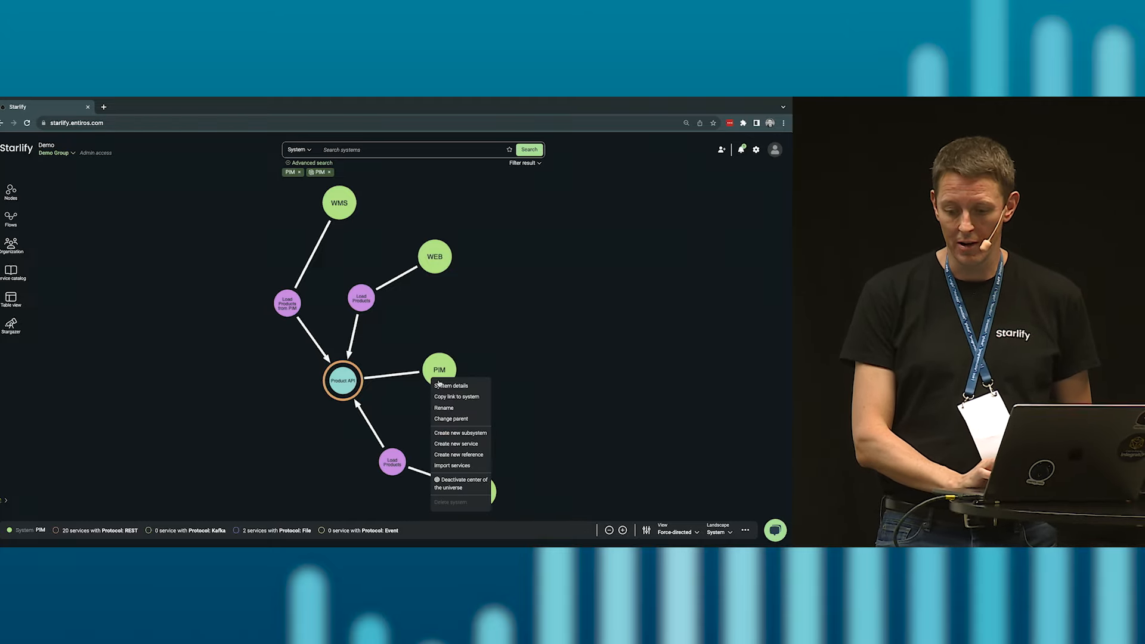
left_click(439, 386)
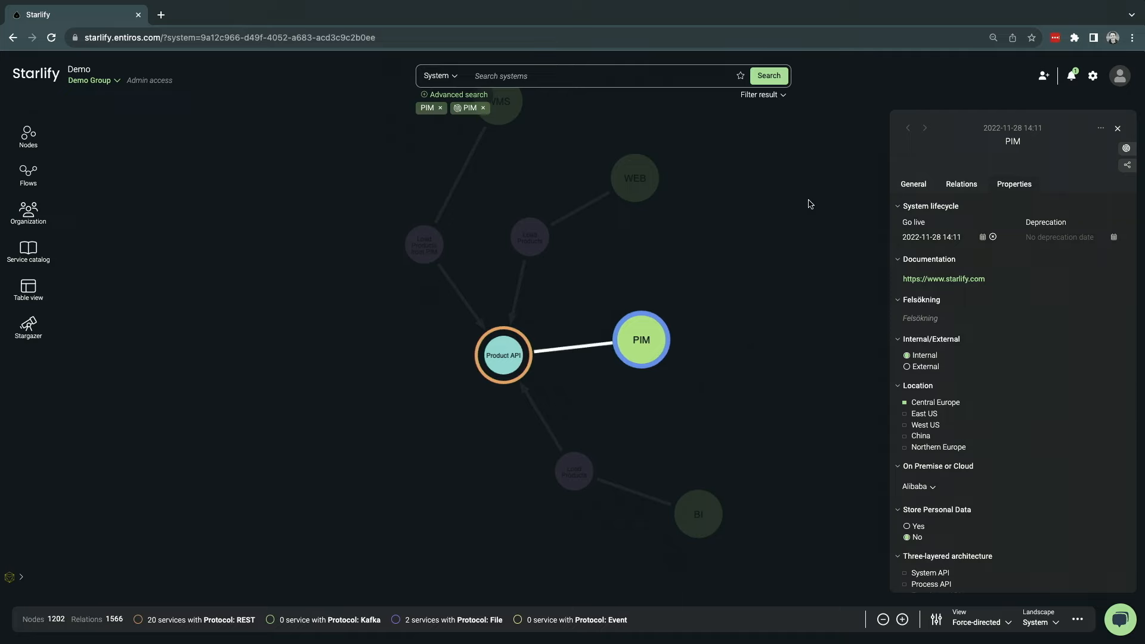
left_click(903, 185)
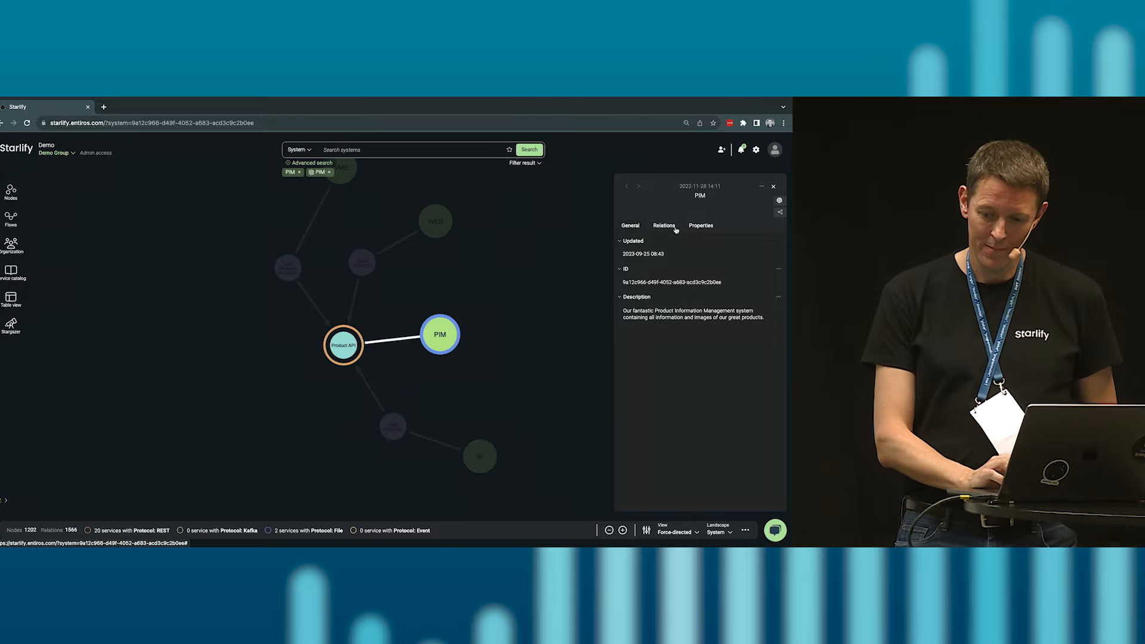
Step: Show PIM's Relations: Product API, Demo Company Small, owner and its flow
left_click(672, 229)
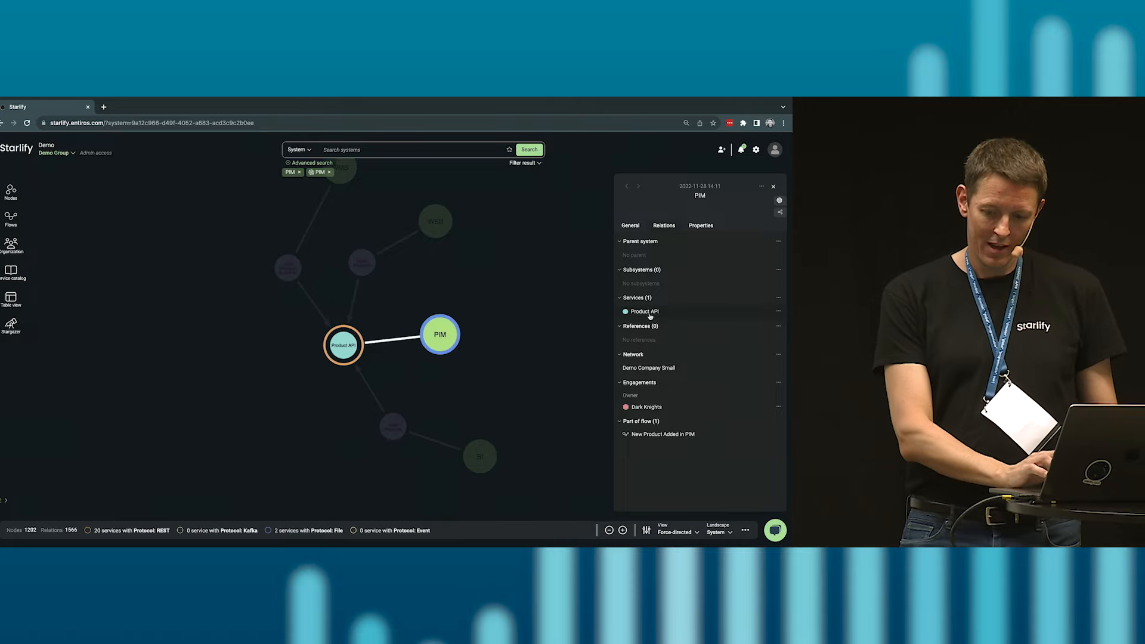
Step: Show Product API's details, then its consumer WEB with four references and two flows
left_click(646, 311)
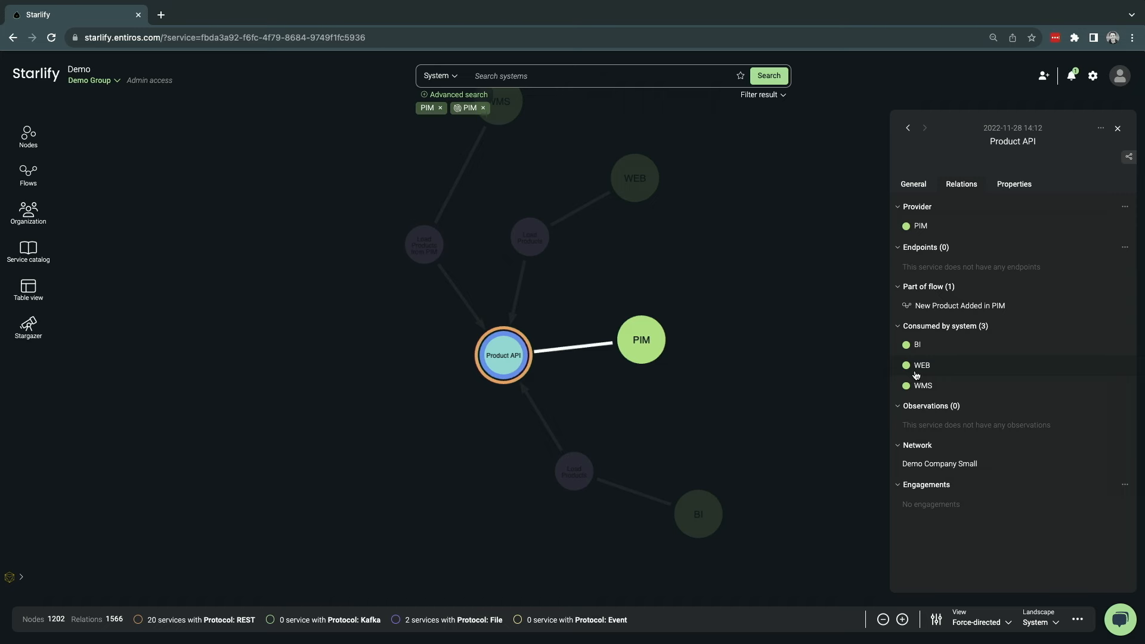
left_click(915, 370)
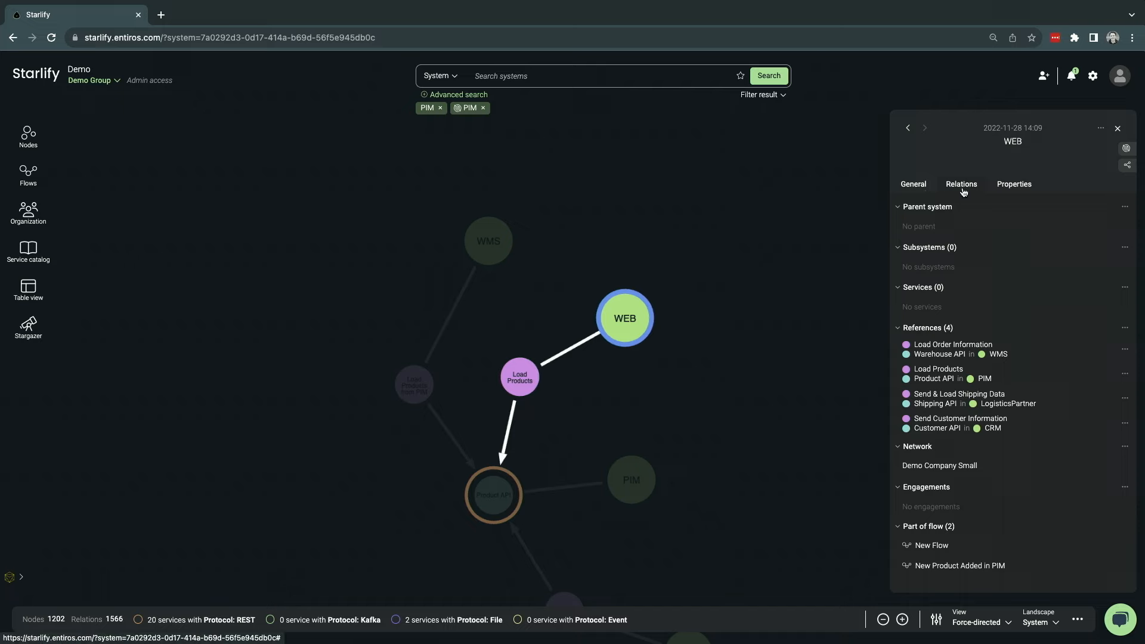
Step: Return to Product API and show its Properties: lifecycle, docs link, REST protocol
left_click(909, 130)
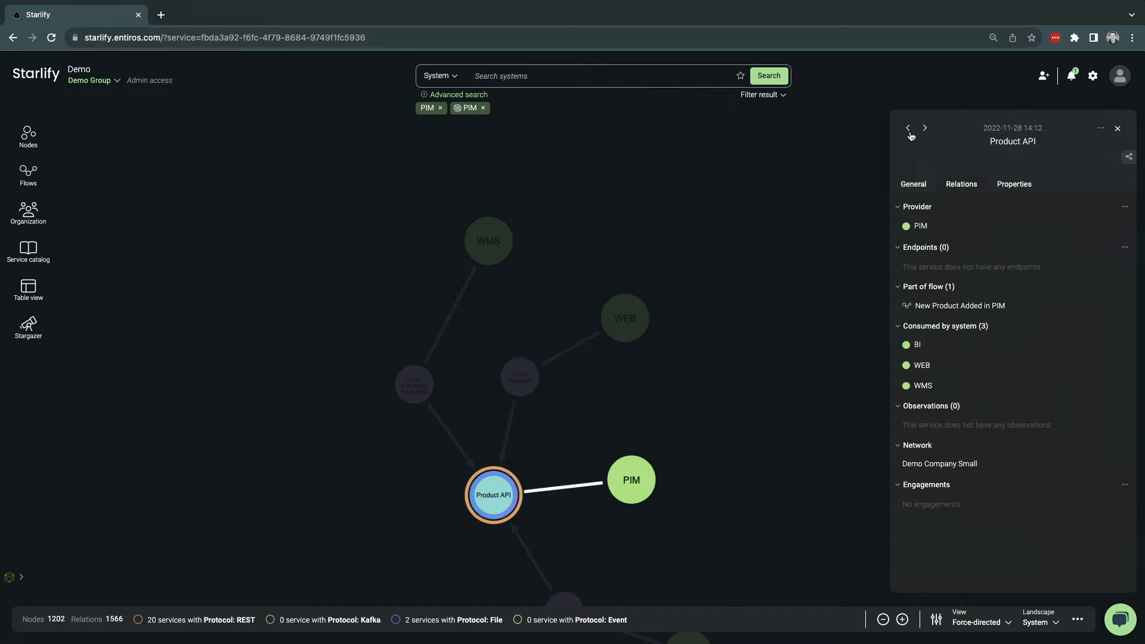
left_click(1013, 184)
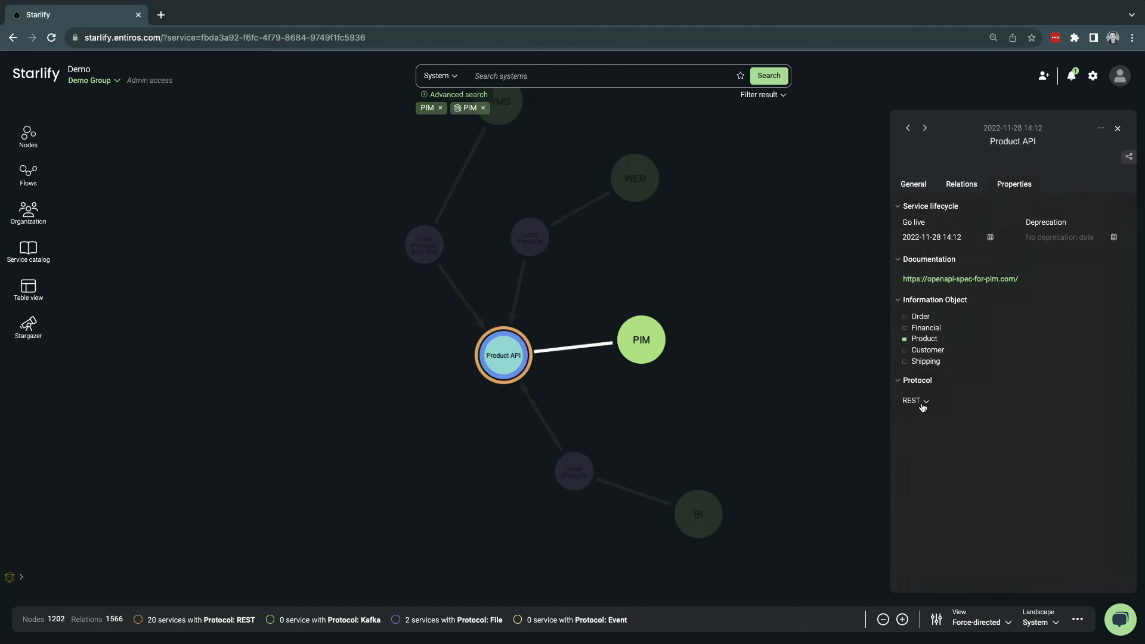
Step: Return to PIM's details with its lifecycle, location and hosting properties
left_click(907, 130)
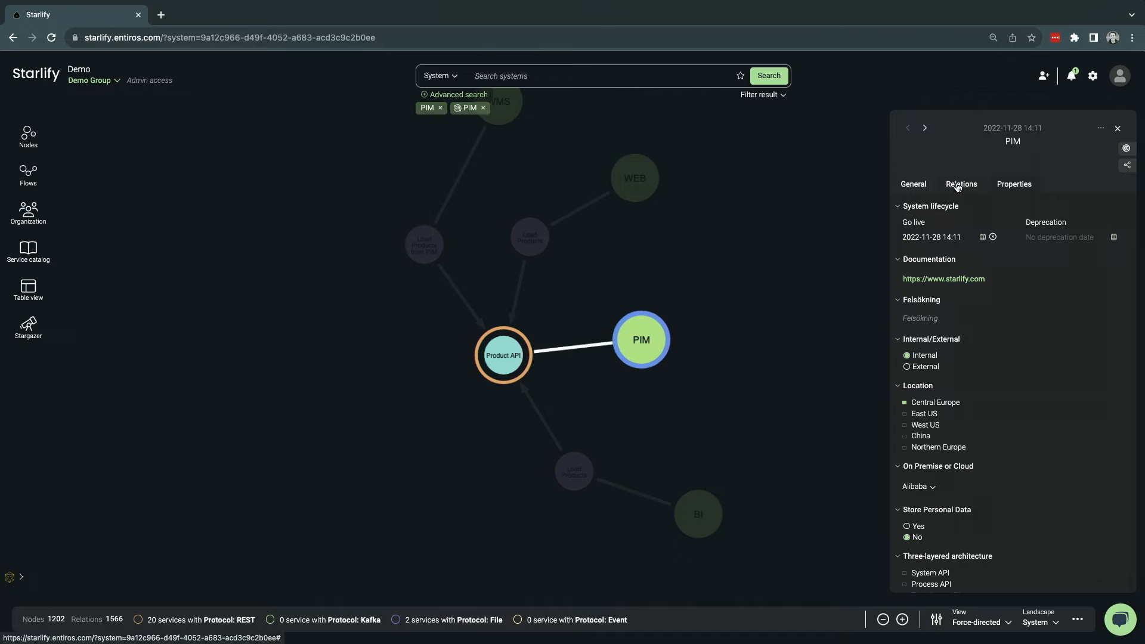
Step: Show the New Product Added in PIM flow from PIM's Relations
left_click(958, 186)
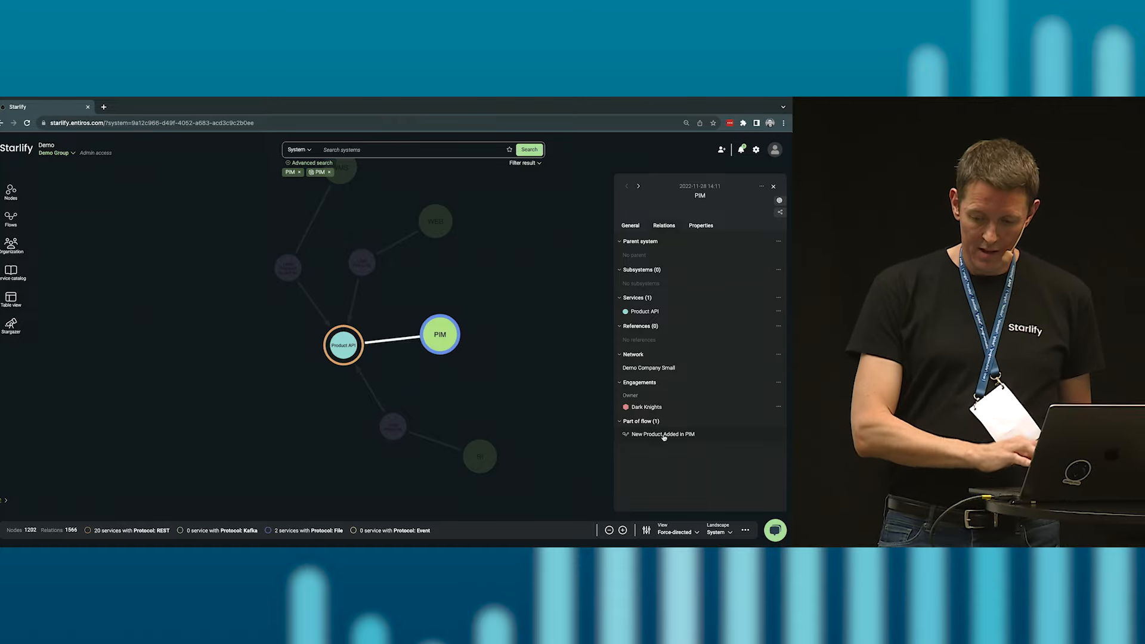
left_click(664, 435)
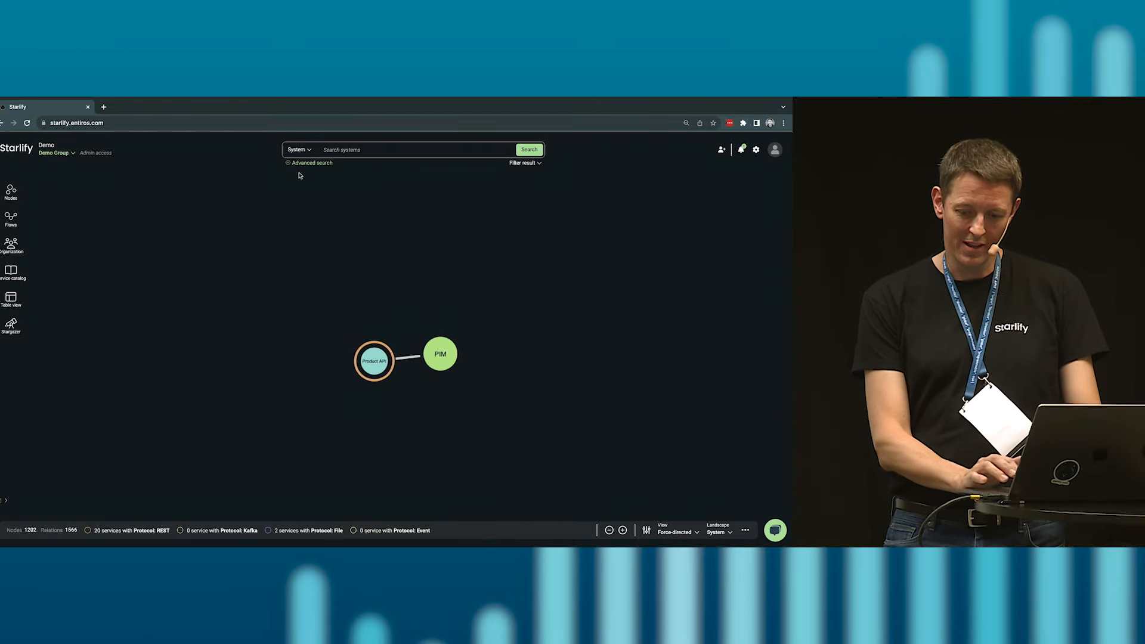
Step: Clear the PIM filter and raise the graph sample size from 0.75 to 0.9
left_click(300, 171)
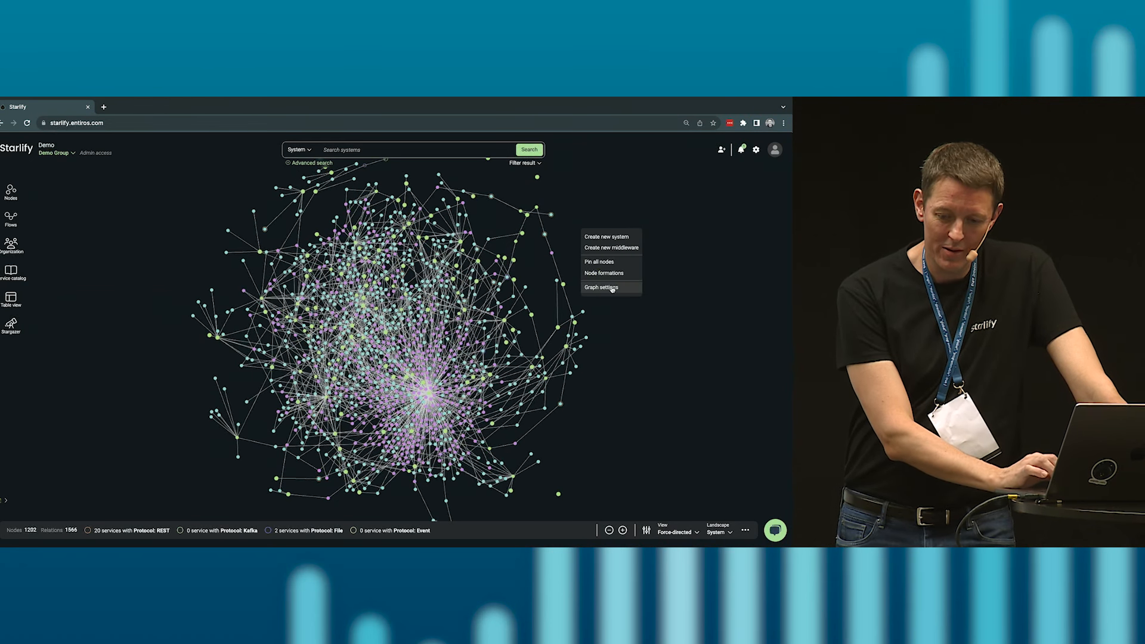
left_click(601, 286)
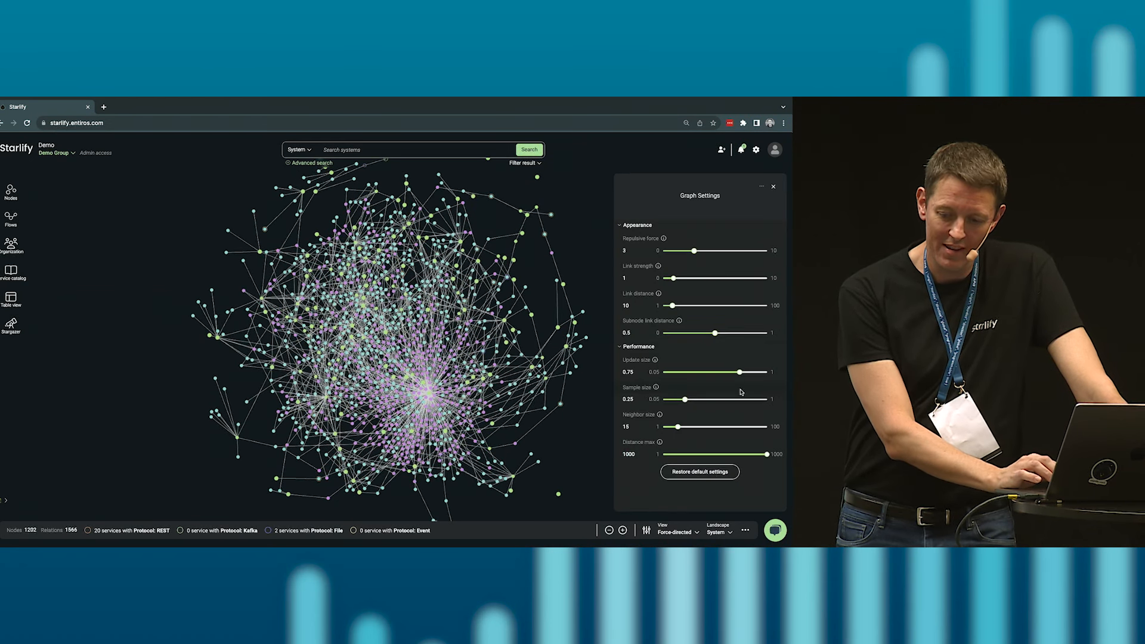
left_click_drag(740, 400, 755, 399)
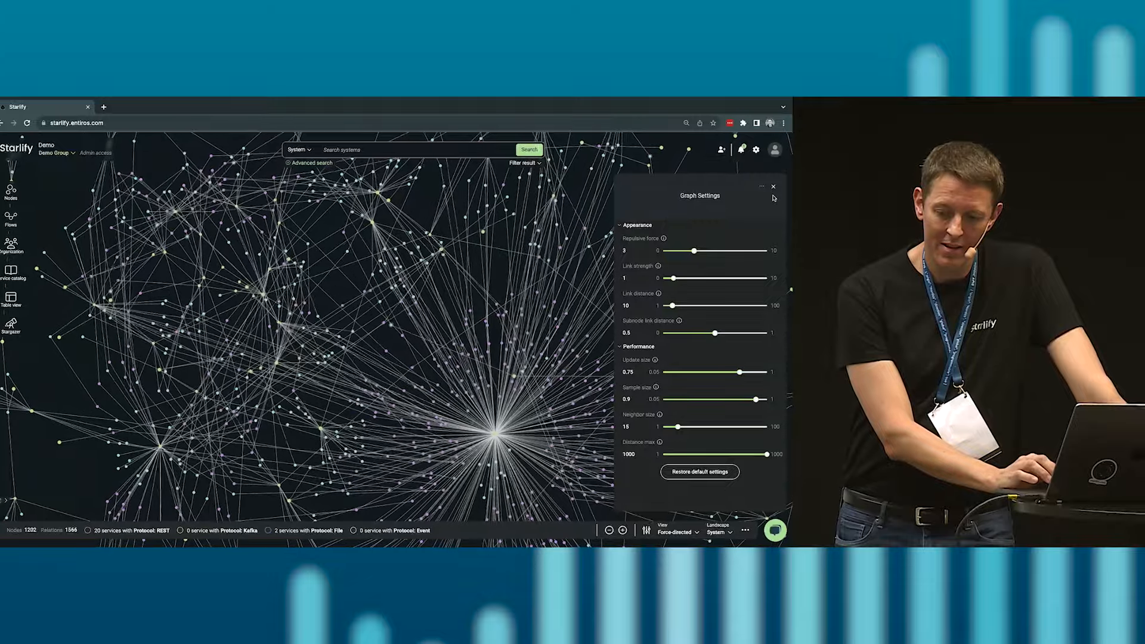
key("Escape")
scroll(684, 285, "down", 2)
scroll(666, 299, "down", 2)
scroll(648, 313, "down", 2)
scroll(643, 327, "down", 2)
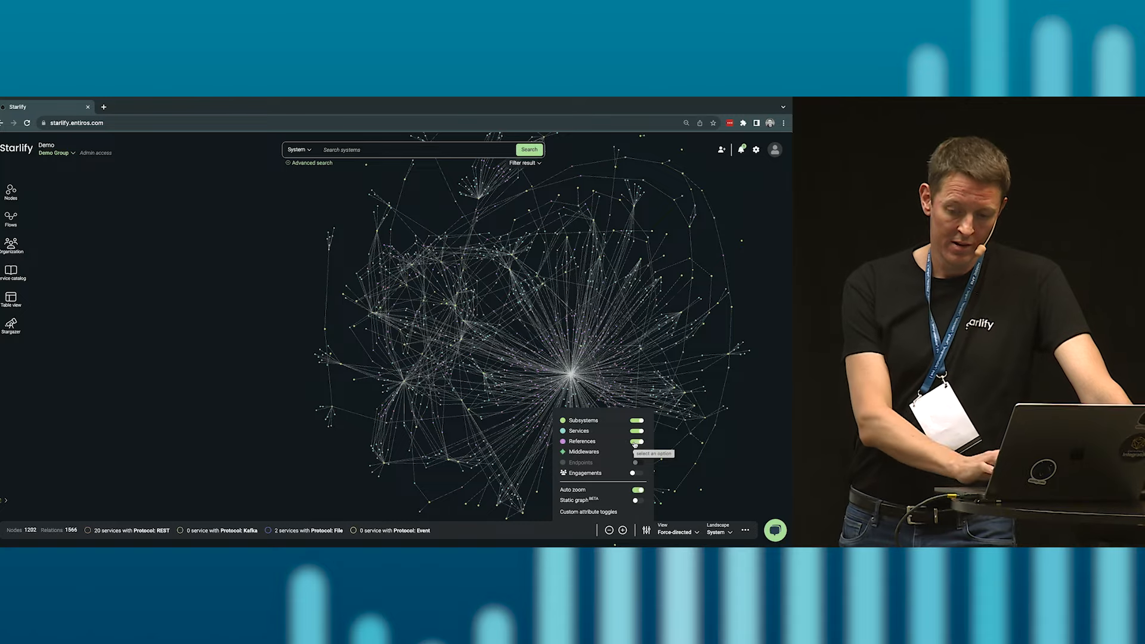
Step: Hide Middlewares and Services, condensing the landscape graph to 134 system nodes and 498 relations
left_click(635, 443)
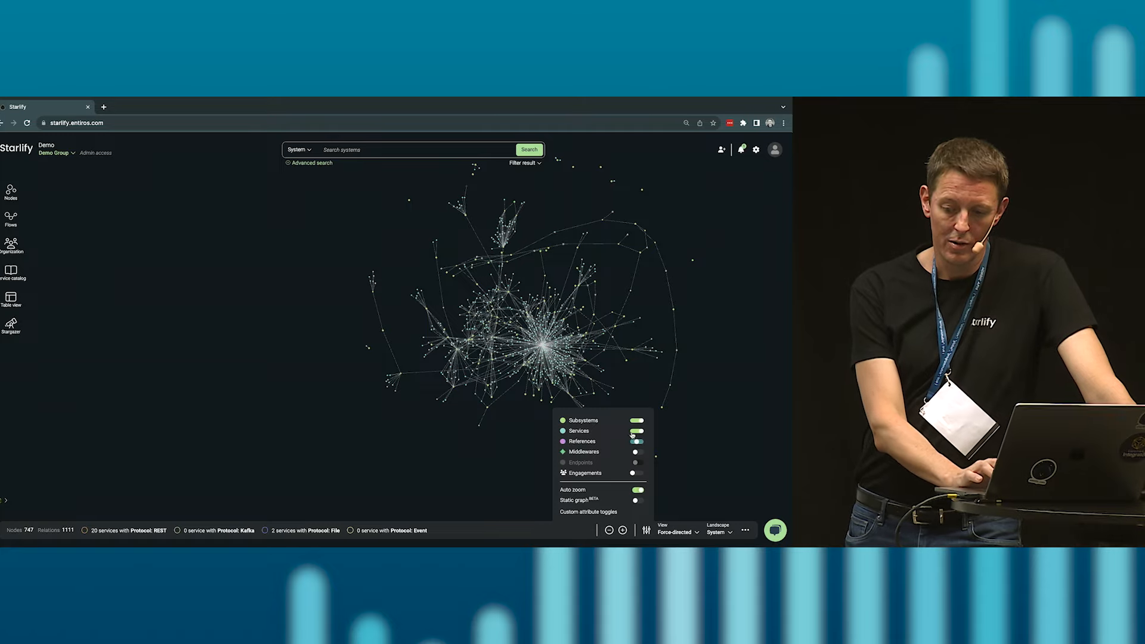
left_click(634, 431)
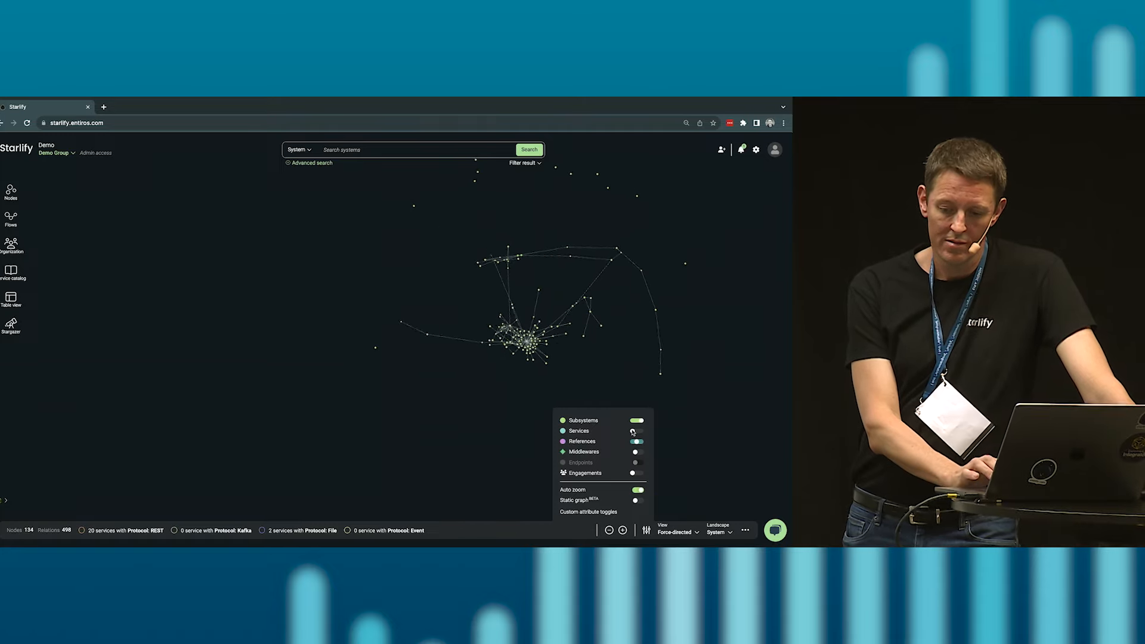
left_click(485, 448)
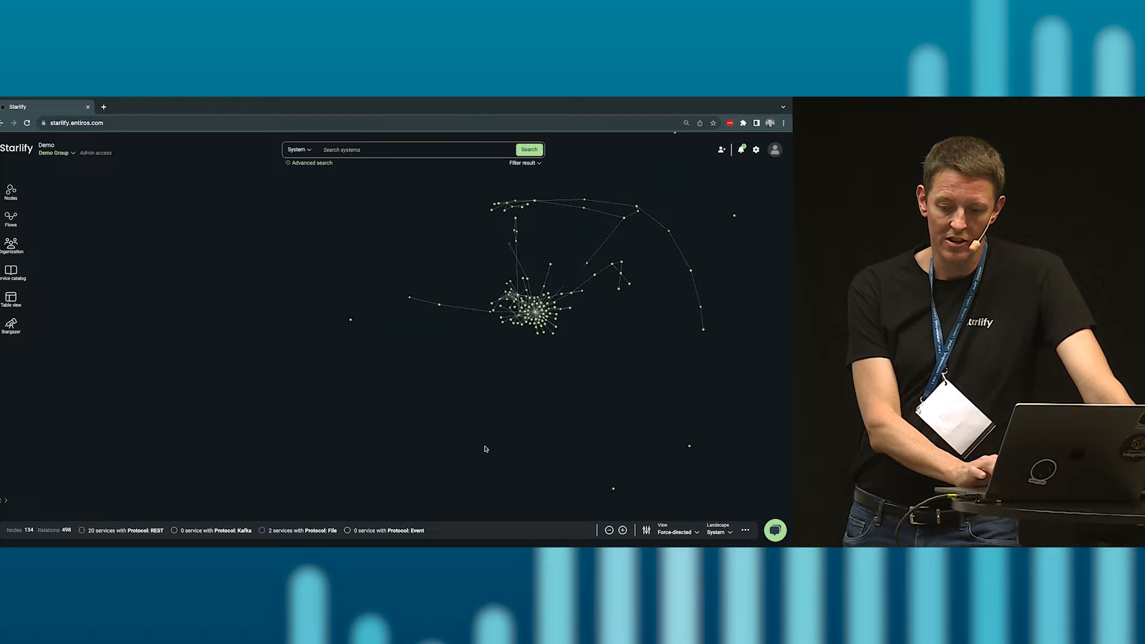
scroll(484, 448, "up", 3)
scroll(468, 350, "up", 3)
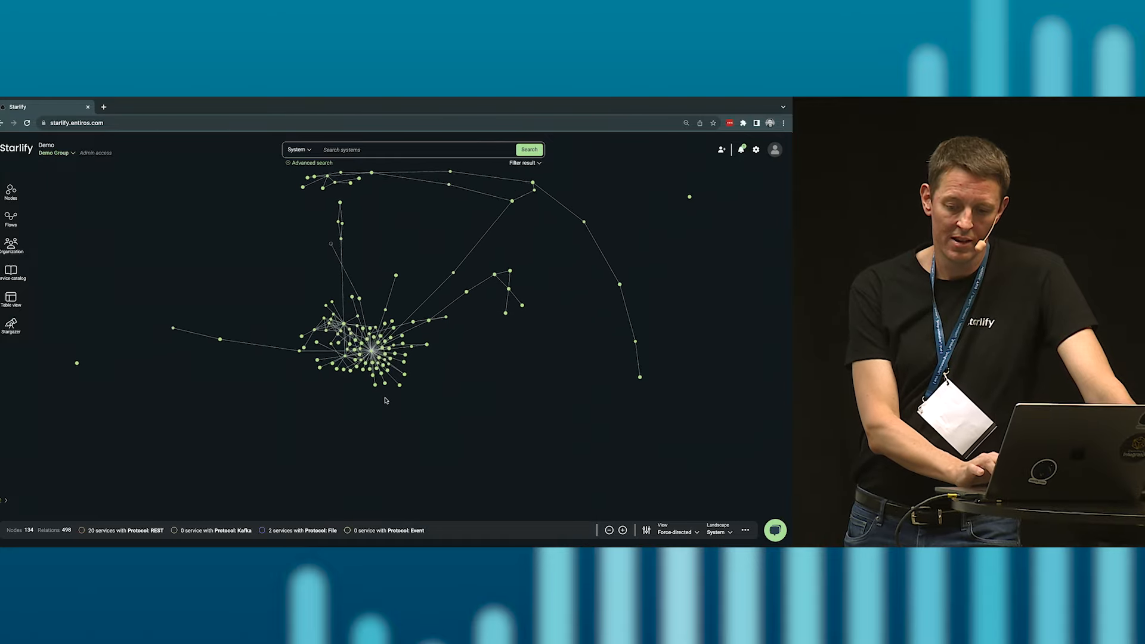
scroll(385, 400, "up", 2)
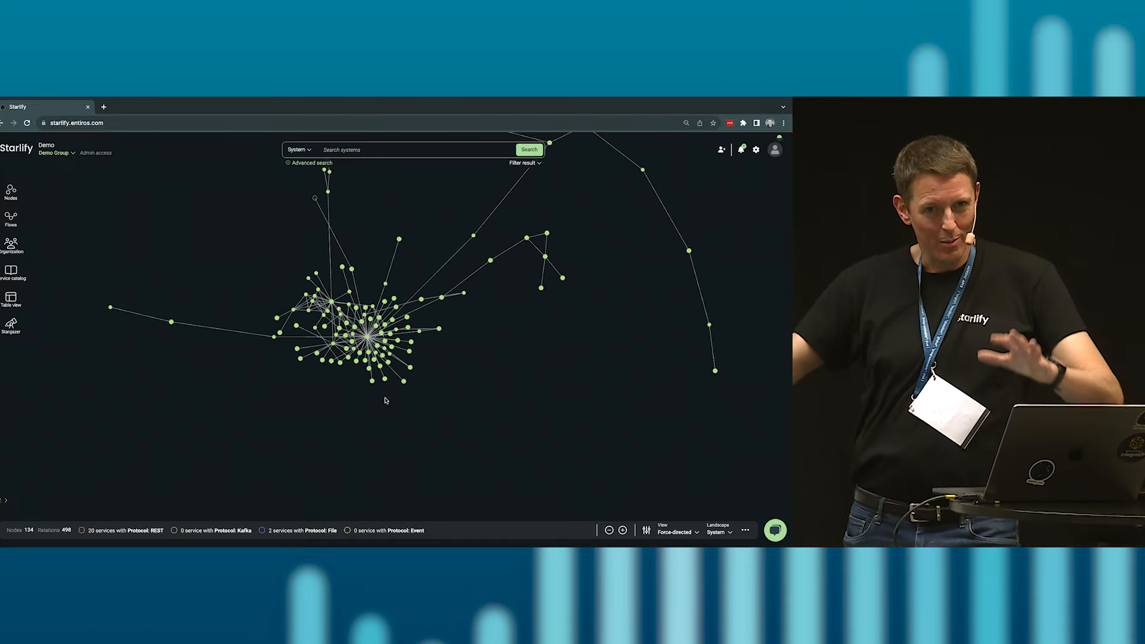